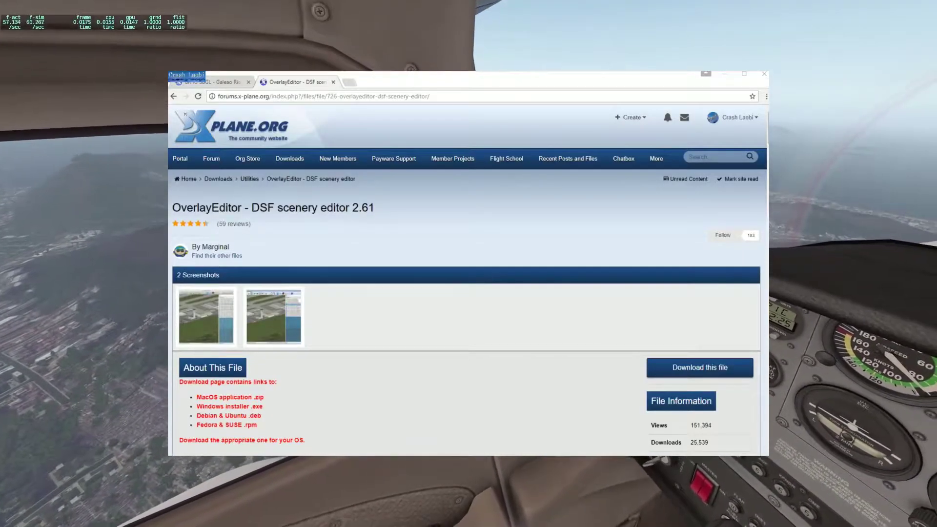
# Step: Copy the page addresses of the OverlayEditor, Rio de Janeiro Mesh and SBGL Galeao airport downloads on the X-Plane.org forum
pyautogui.click(297, 96)
pyautogui.rightClick(300, 99)
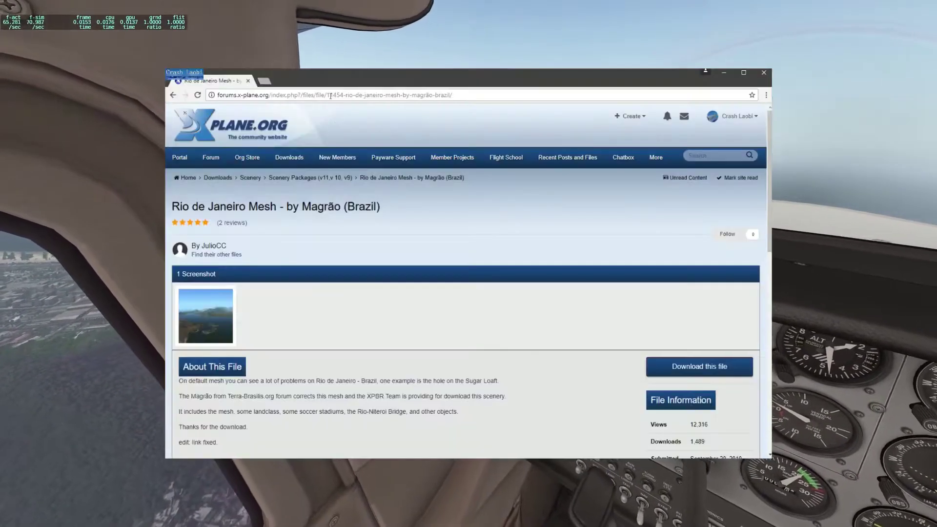
pyautogui.click(330, 95)
pyautogui.rightClick(331, 95)
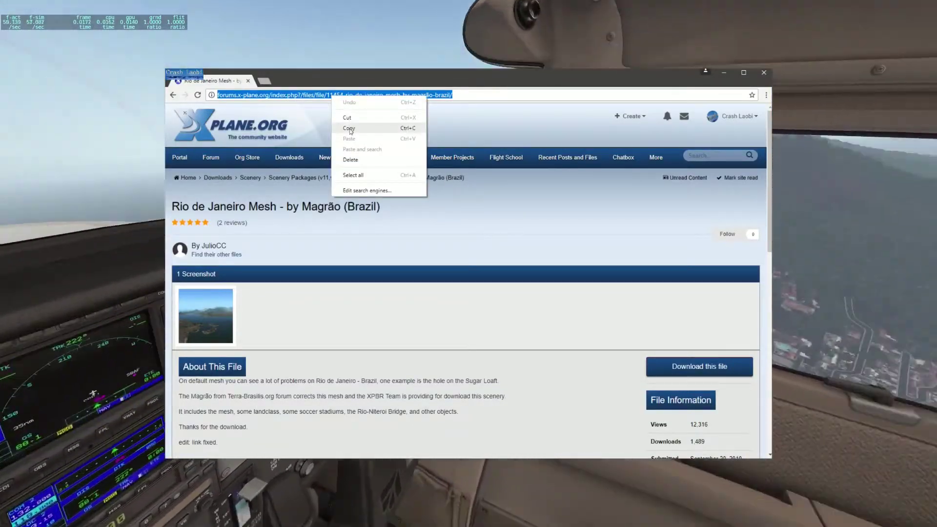
pyautogui.click(350, 129)
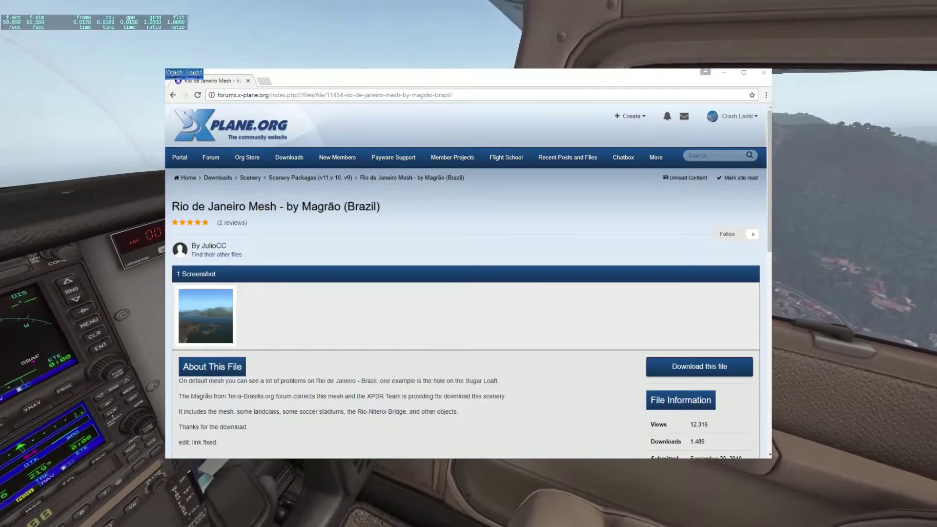
pyautogui.rightClick(122, 342)
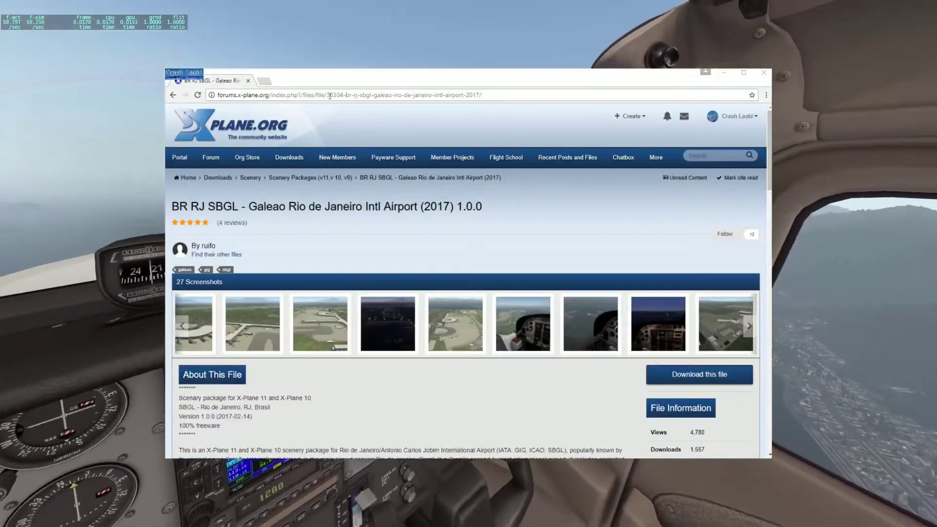
pyautogui.click(330, 95)
pyautogui.rightClick(341, 95)
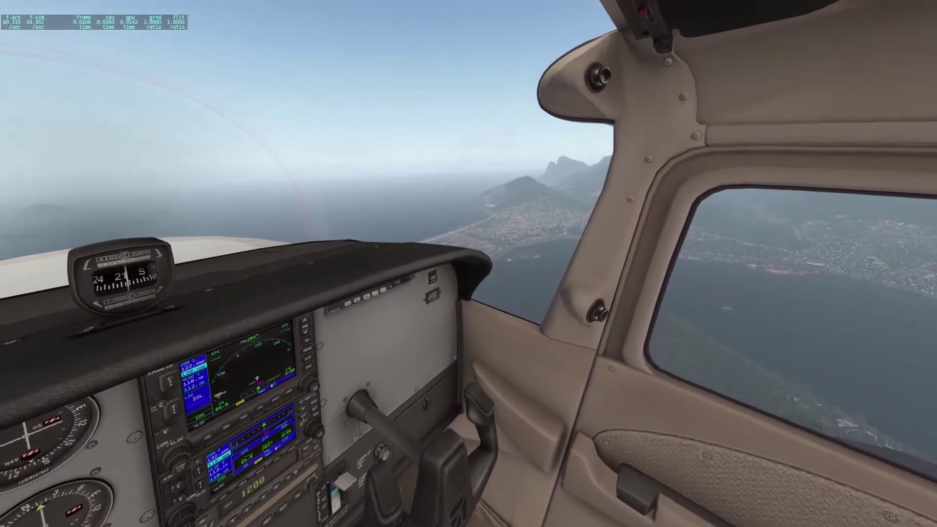
# Step: Switch to File Explorer and inspect the yOrtho4XP_Overlays - Rio folder inside X-Plane's Custom Scenery
pyautogui.hotkey('alt', 'Tab')
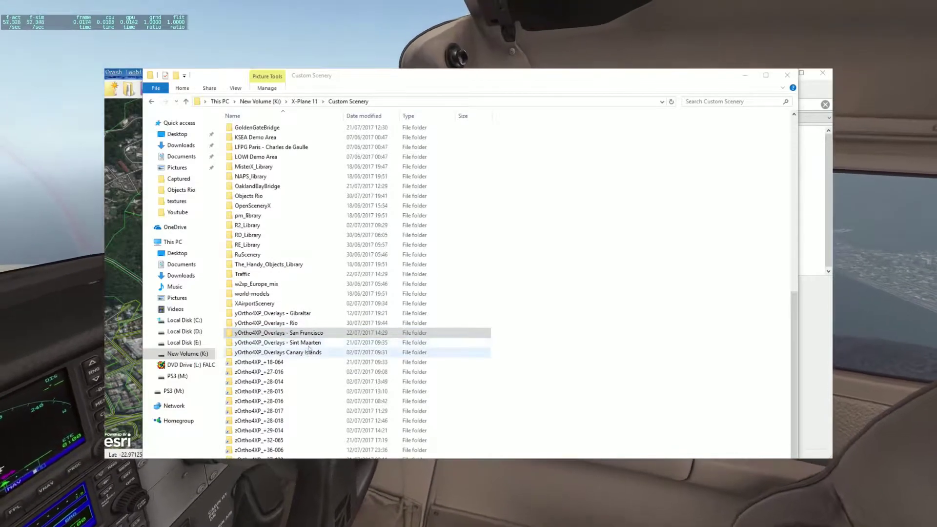
pyautogui.doubleClick(298, 324)
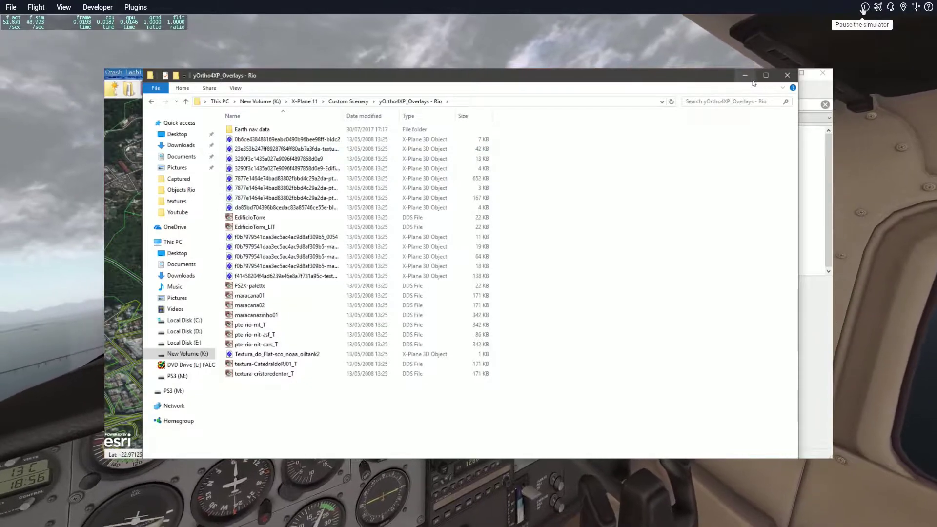
pyautogui.click(787, 75)
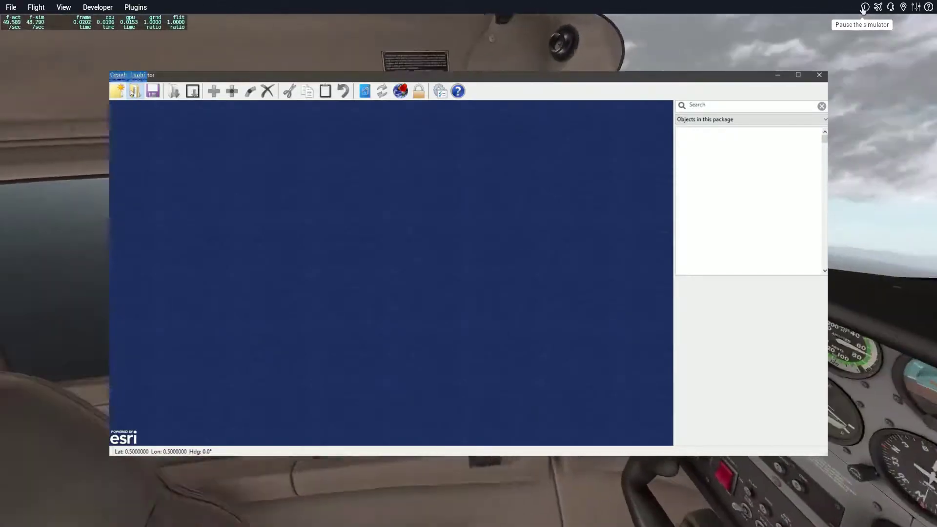
# Step: Open the scenery package yOrtho4XP_Overlays - Rio in OverlayEditor
pyautogui.click(133, 91)
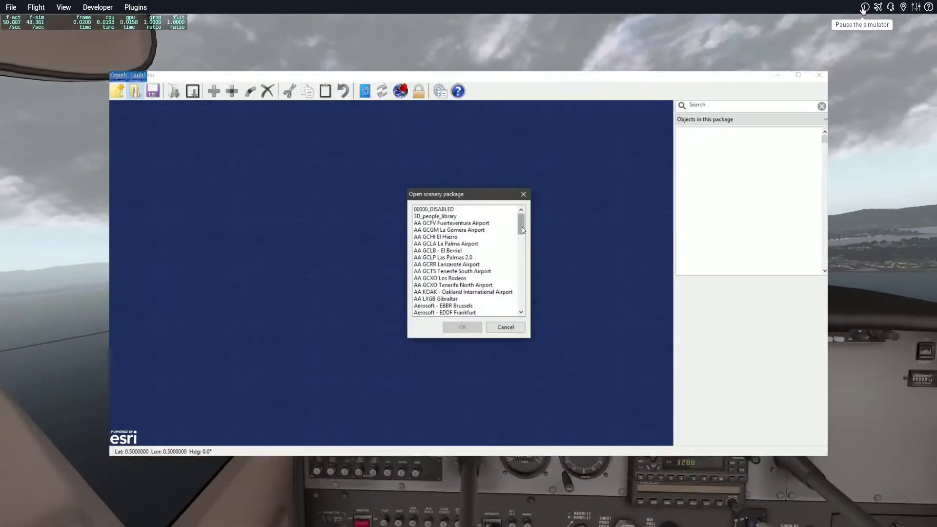
pyautogui.moveTo(522, 230); pyautogui.dragTo(523, 288)
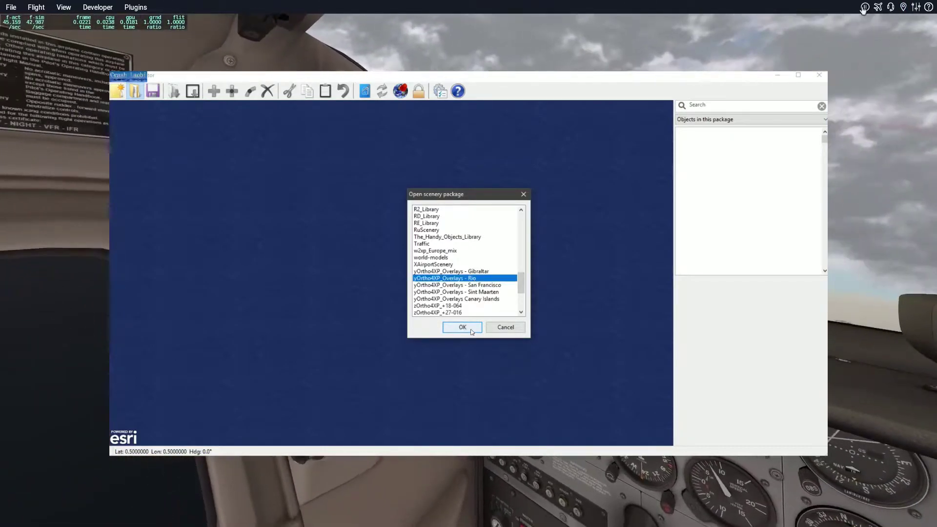
pyautogui.click(462, 326)
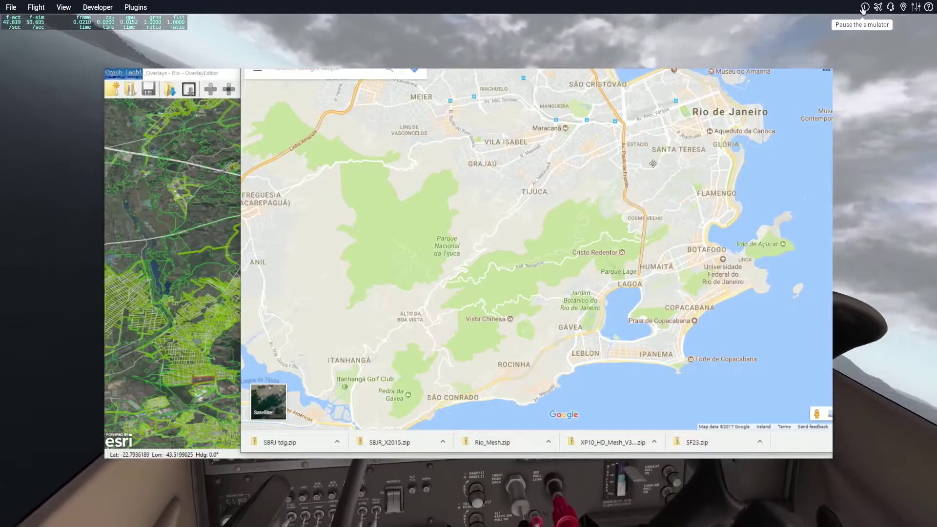
# Step: Look up the coordinates of RIOgaleão airport in Google Maps and return to OverlayEditor
pyautogui.moveTo(653, 164); pyautogui.dragTo(666, 405)
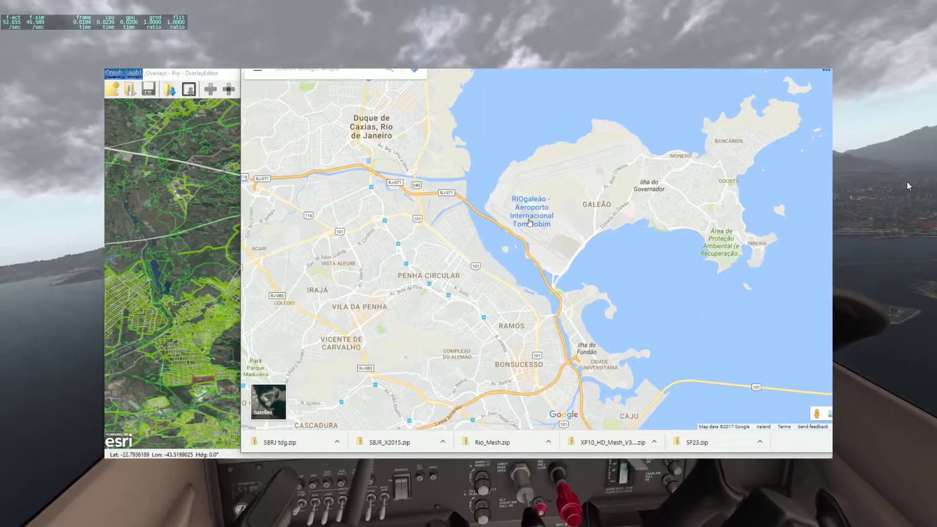
pyautogui.click(531, 210)
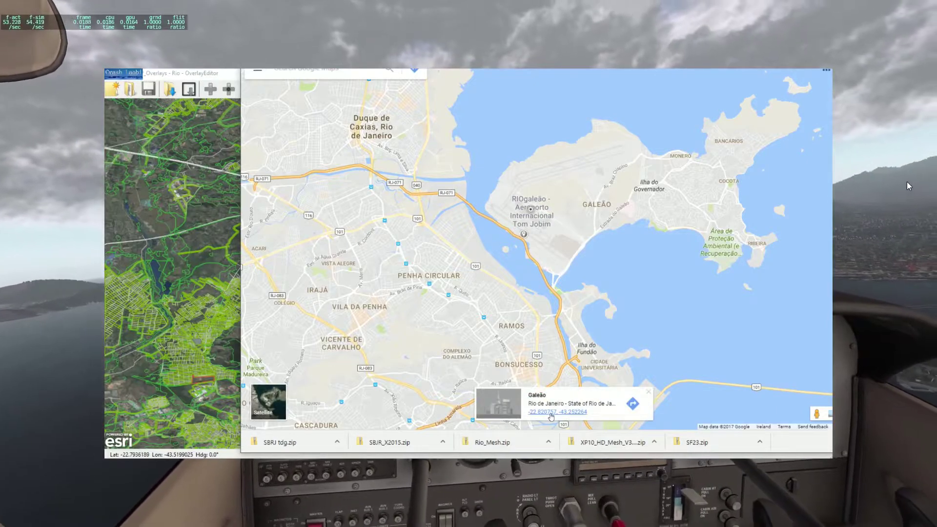
pyautogui.hotkey('alt', 'Tab')
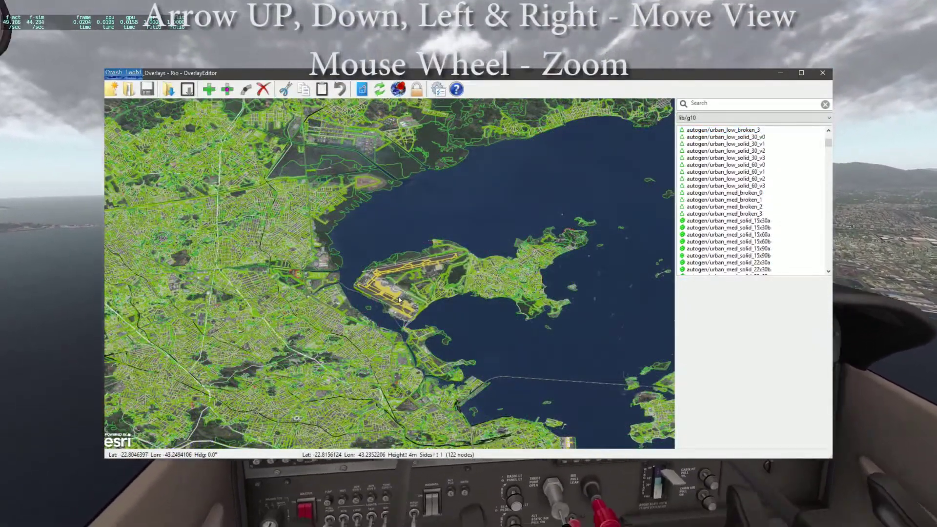
# Step: Highlight the autogen area beside the Galeão terminals and examine the road, taxiway and zone demarcation lines around the airport
pyautogui.scroll(3, 406, 294)
pyautogui.click(399, 299)
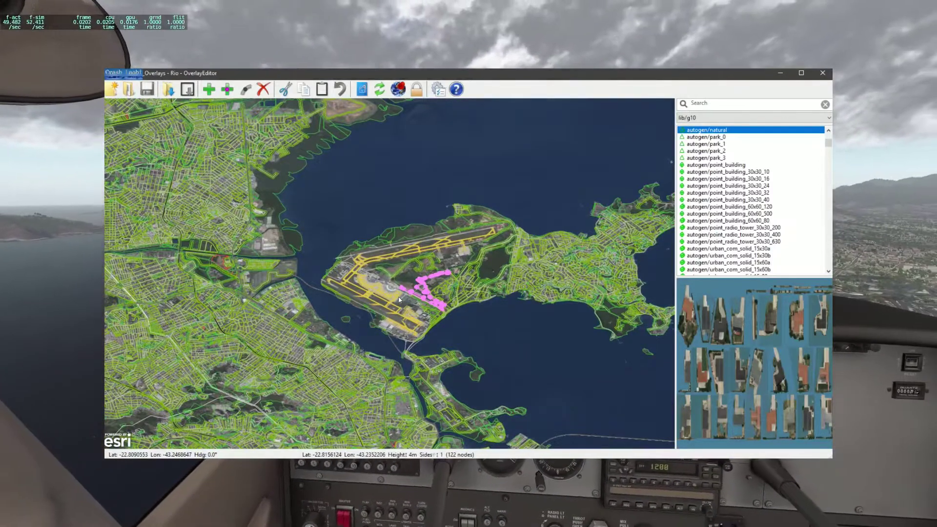
pyautogui.scroll(1, 398, 299)
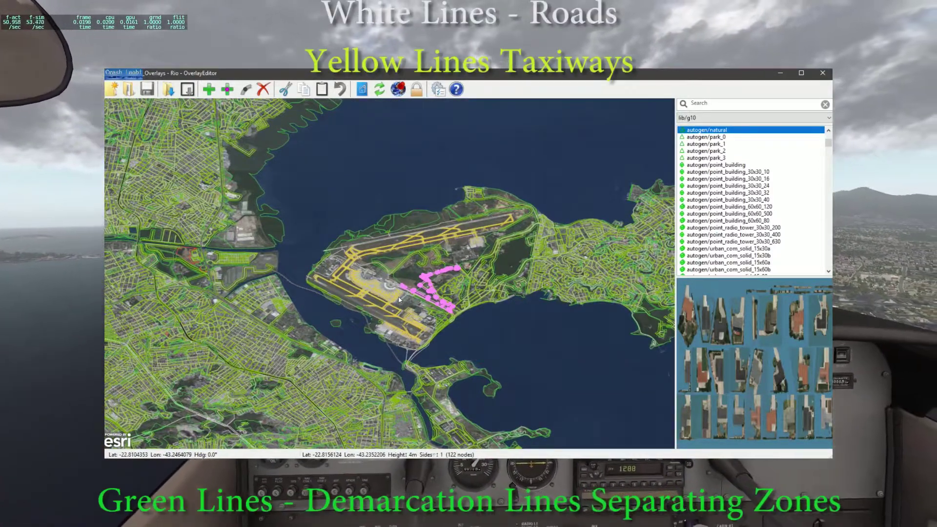
pyautogui.scroll(1, 399, 299)
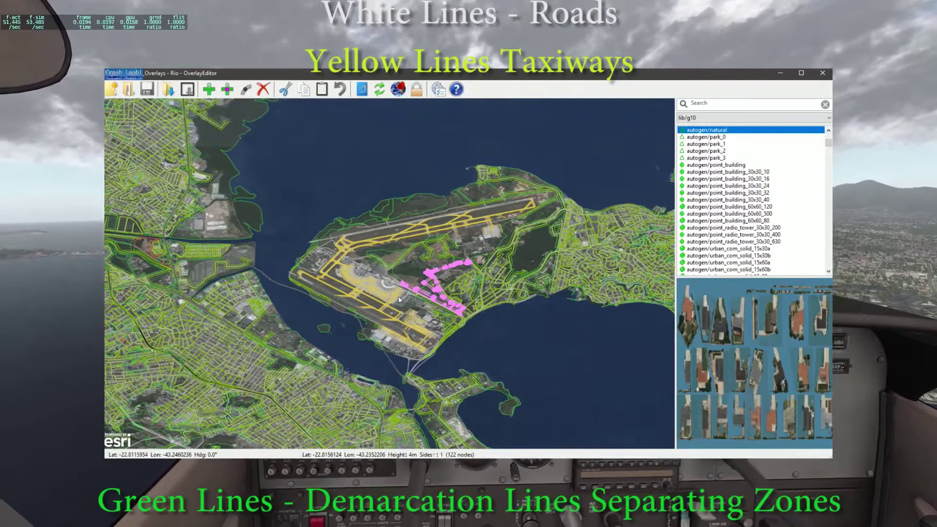
pyautogui.scroll(1, 399, 300)
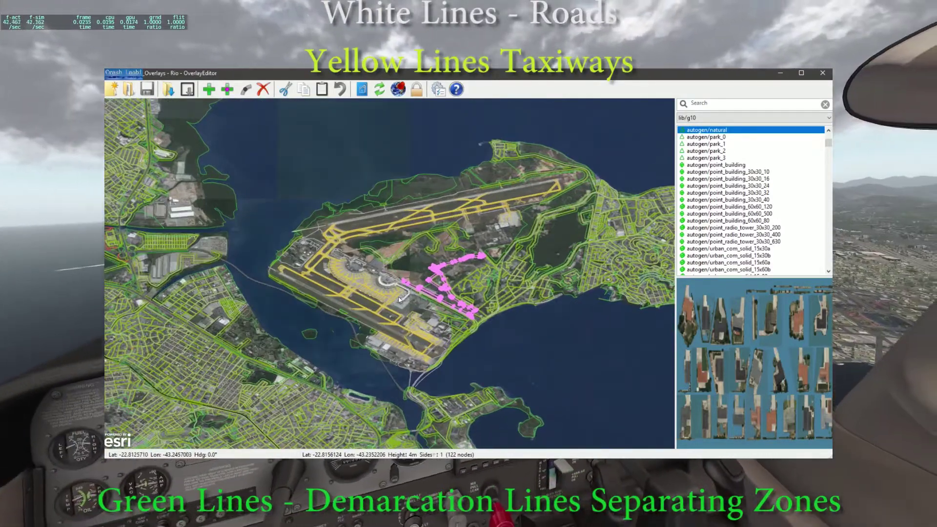
pyautogui.scroll(1, 399, 300)
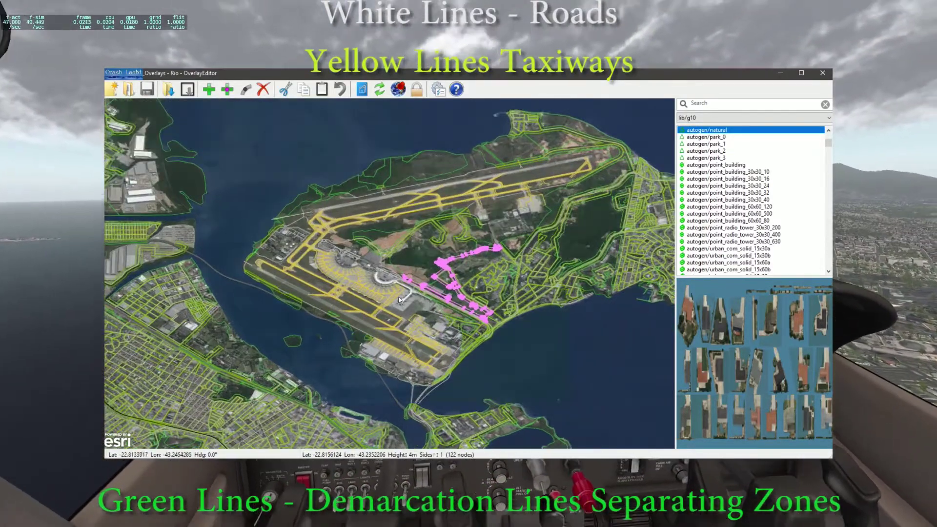
pyautogui.scroll(1, 398, 299)
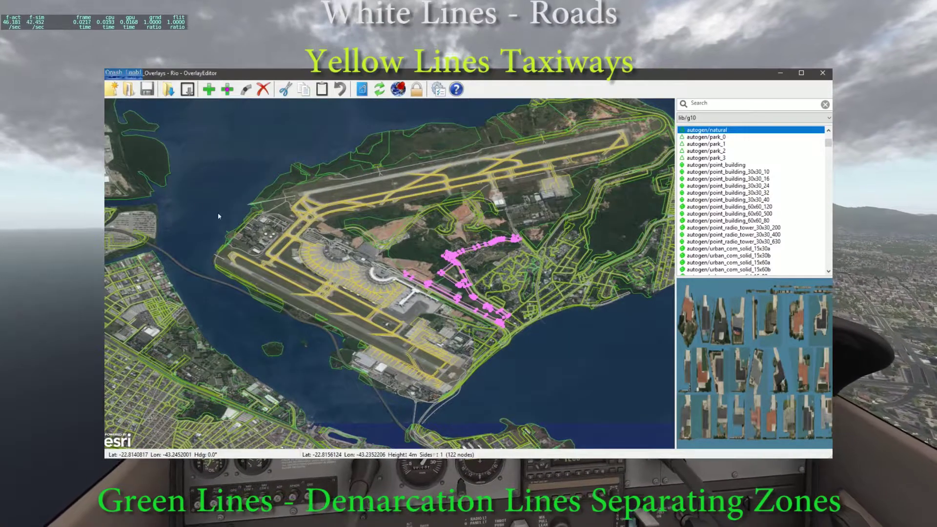
pyautogui.scroll(1, 218, 216)
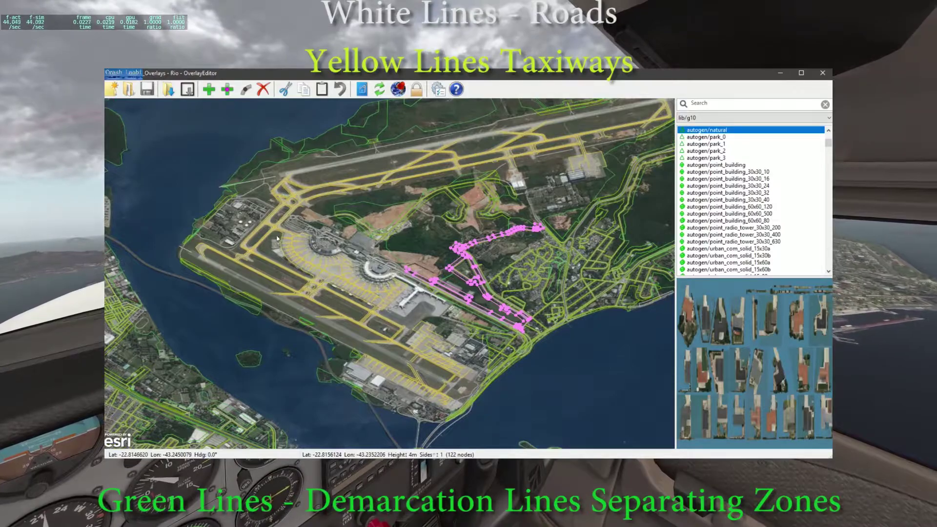
pyautogui.scroll(1, 326, 308)
pyautogui.scroll(1, 326, 312)
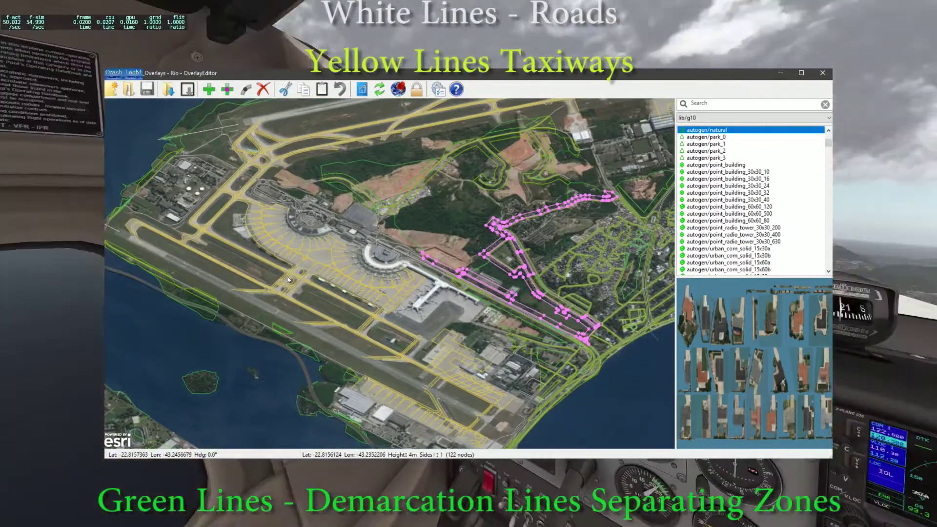
pyautogui.scroll(1, 287, 280)
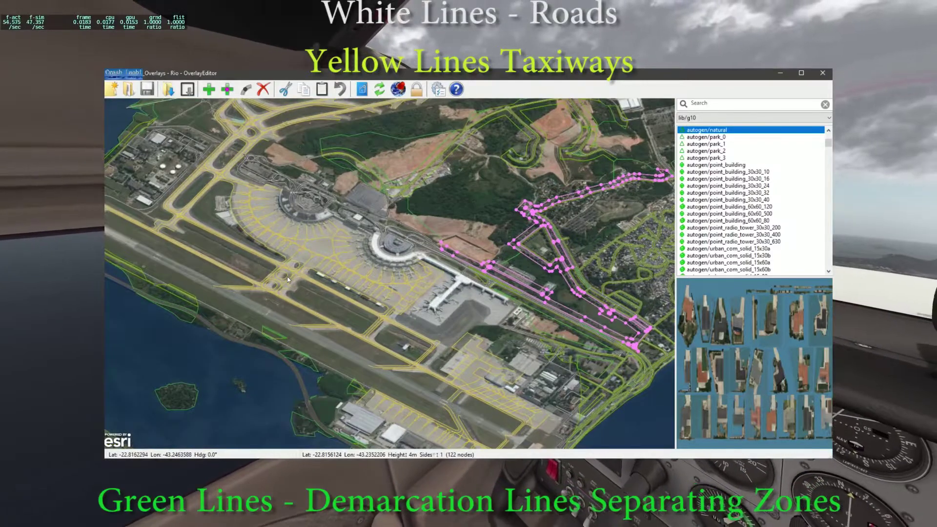
pyautogui.scroll(-1, 288, 279)
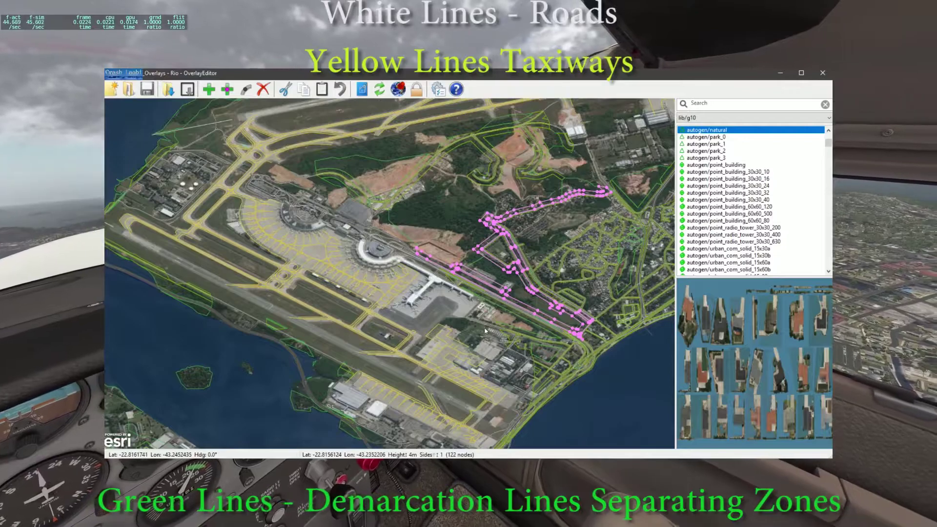
pyautogui.scroll(1, 534, 343)
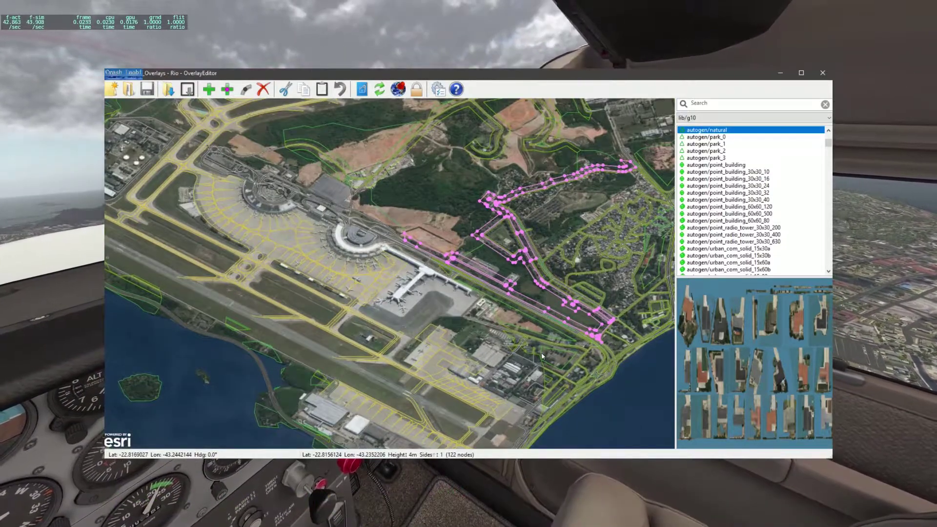
pyautogui.scroll(1, 554, 363)
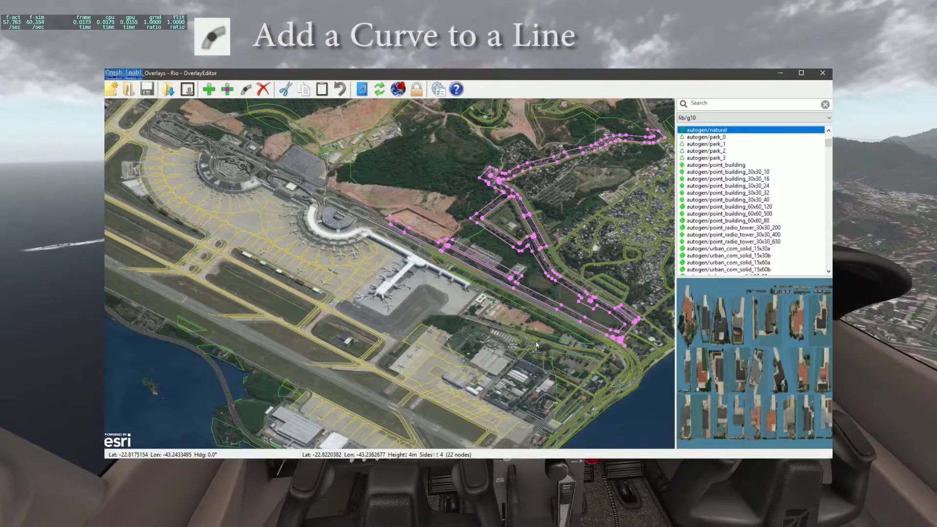
# Step: Delete the unwanted autogen polygons covering the buildings southeast of the Galeão terminal
pyautogui.click(527, 338)
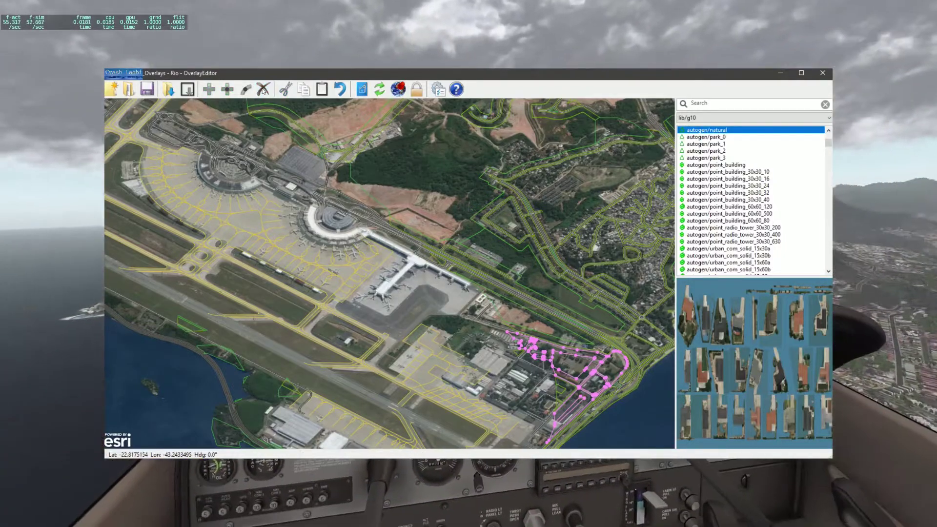
pyautogui.click(262, 90)
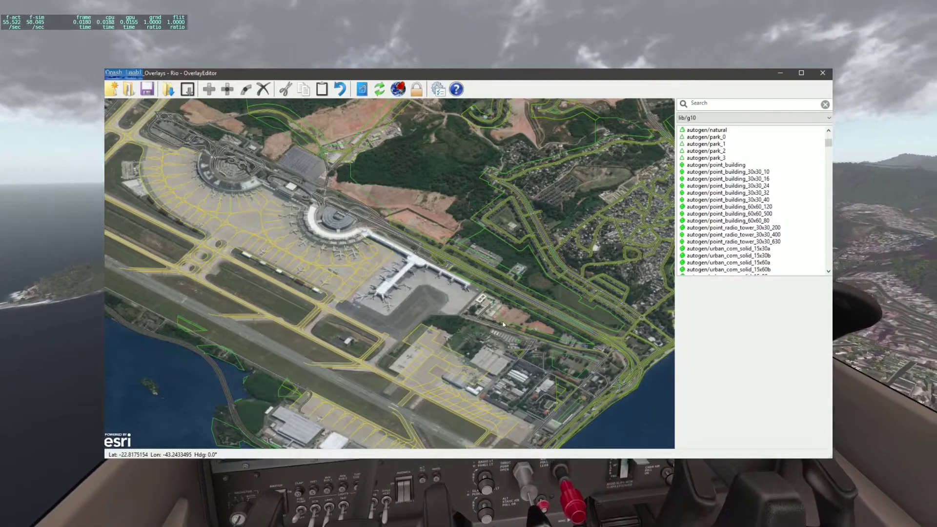
pyautogui.click(500, 317)
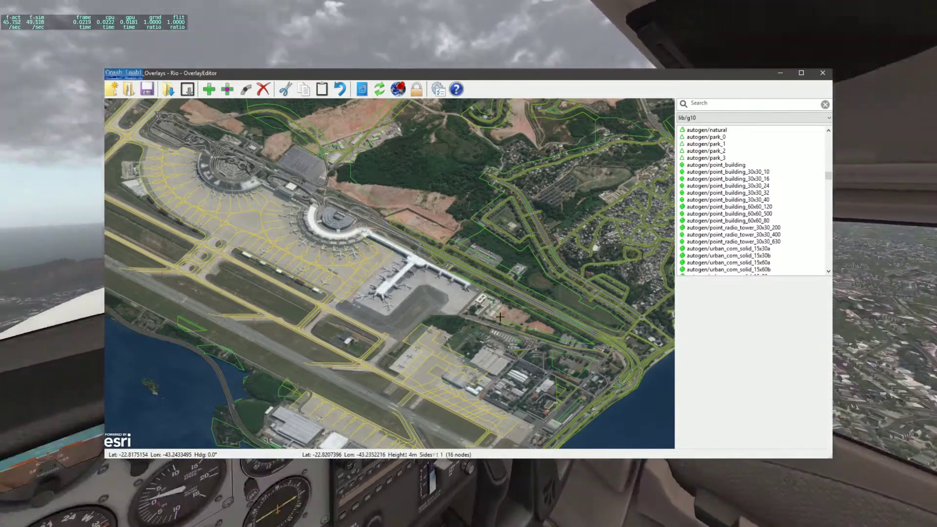
pyautogui.click(502, 321)
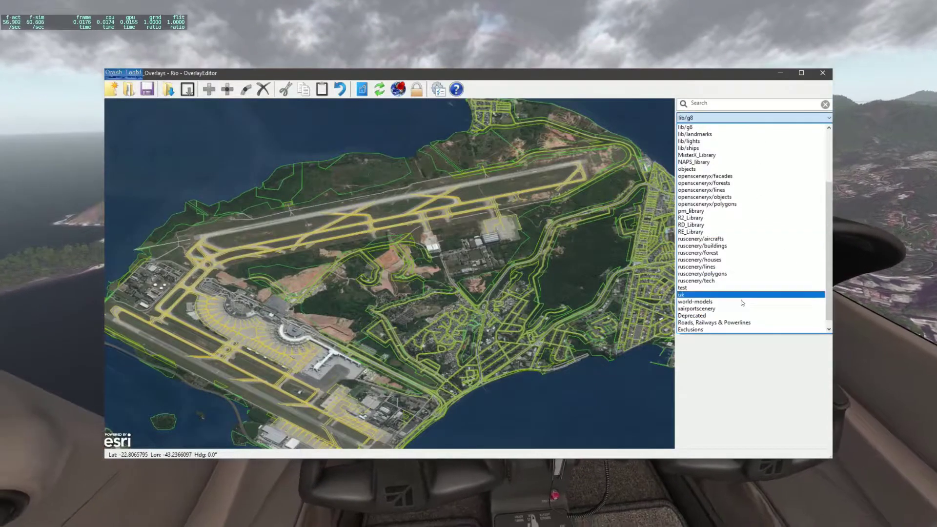
# Step: Add an Exclude: Forests zone over Galeão airport and stretch its northwest corner toward the shoreline
pyautogui.click(733, 330)
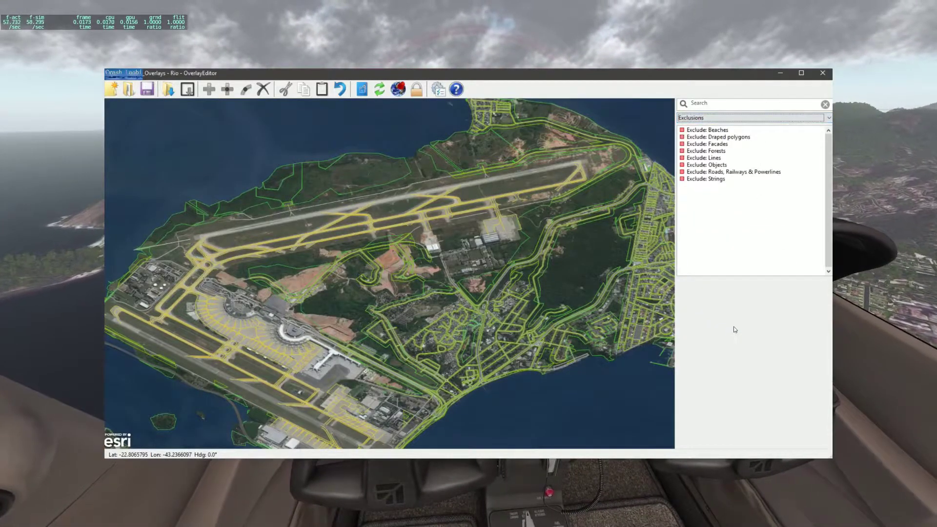
pyautogui.click(723, 151)
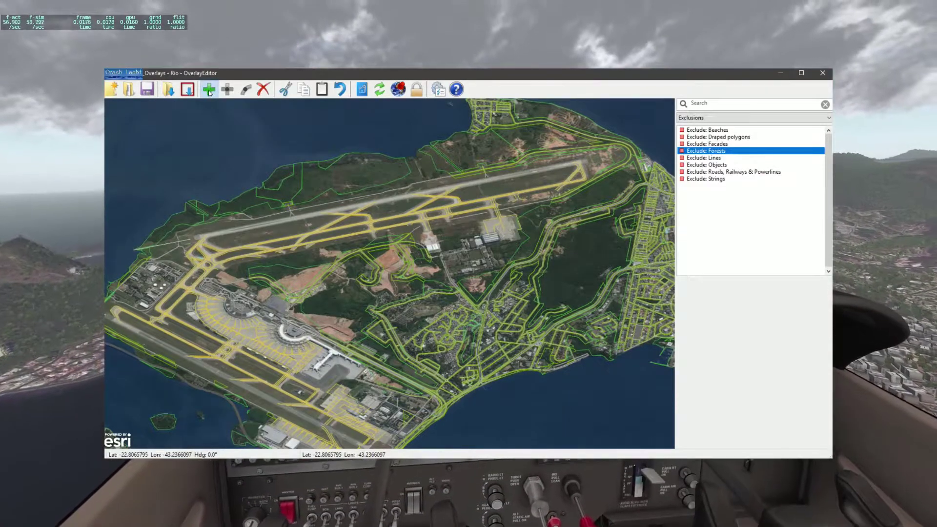
pyautogui.click(209, 90)
pyautogui.moveTo(241, 161); pyautogui.dragTo(188, 226)
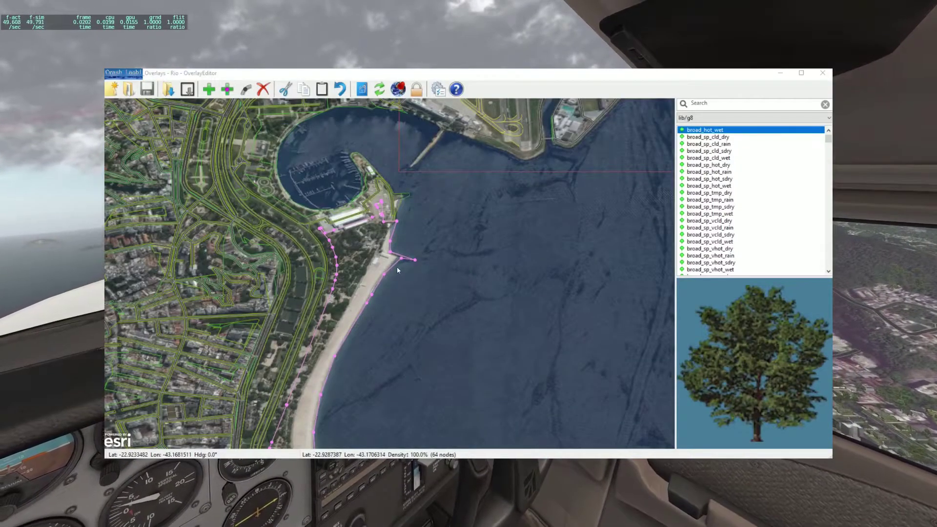
# Step: Delete the broad_hot_wet forest polygon along the beach south of the marina
pyautogui.click(267, 93)
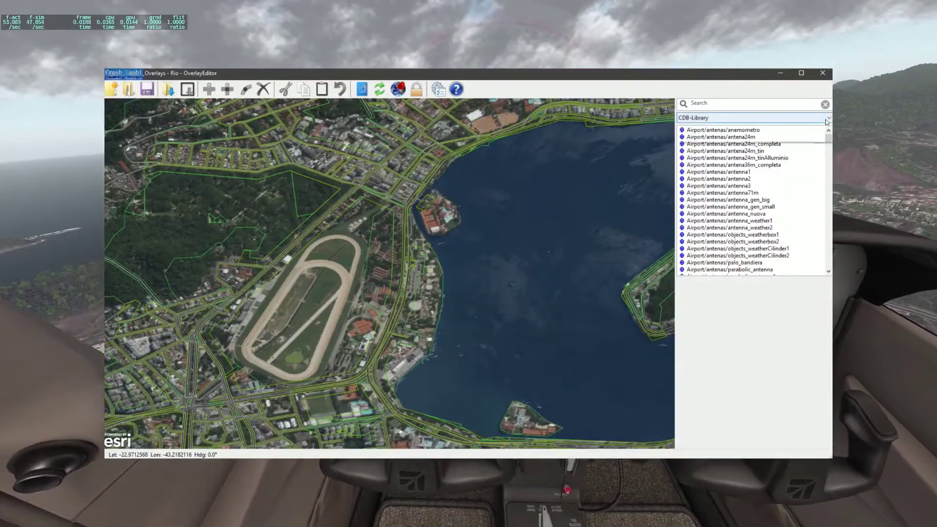
# Step: List the objects in this package and add the cristoredentor statue on the mountain summit
pyautogui.click(829, 118)
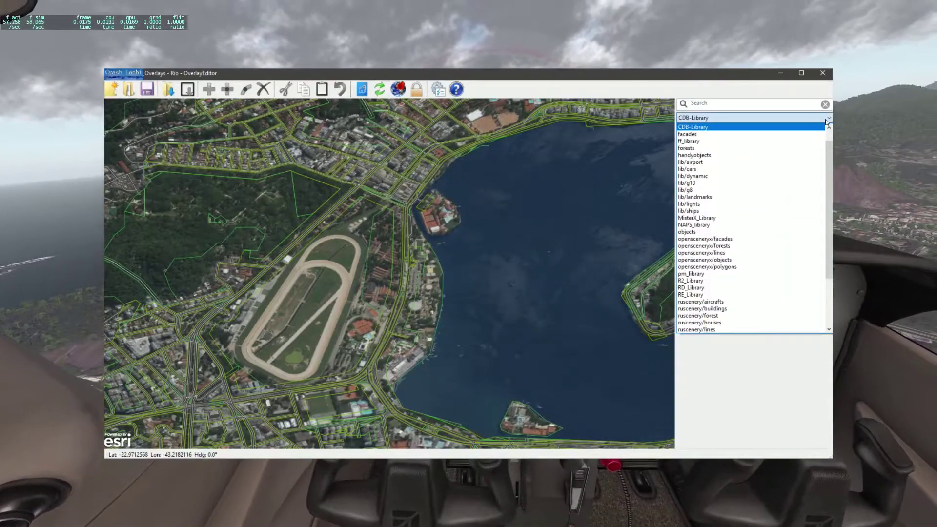
pyautogui.scroll(1, 827, 132)
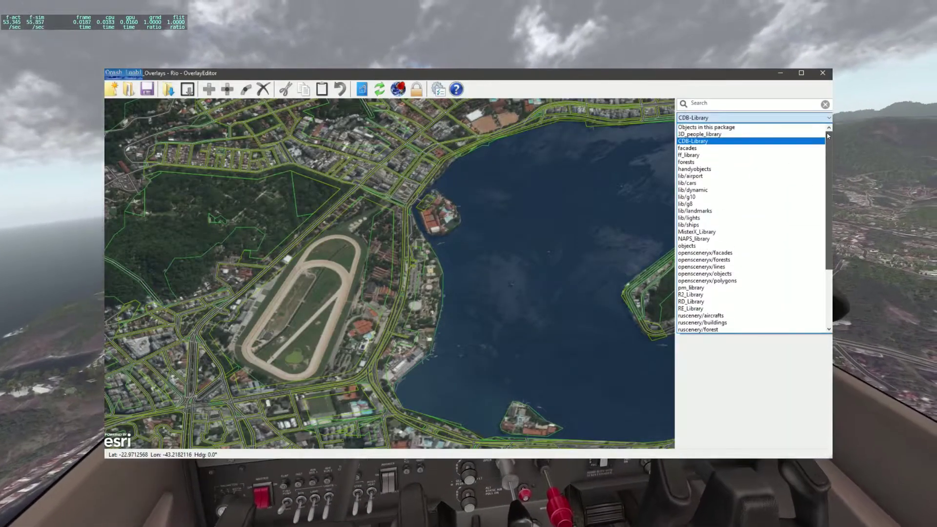
pyautogui.click(740, 127)
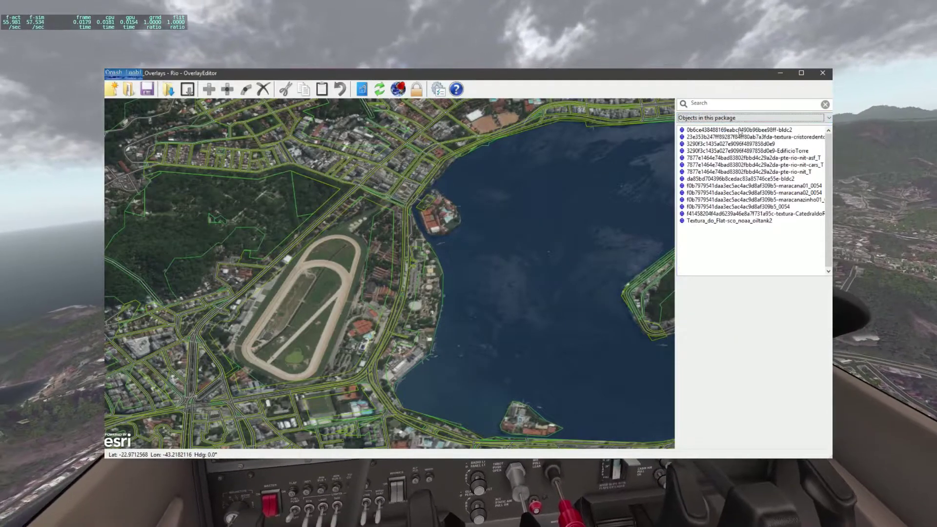
pyautogui.click(740, 136)
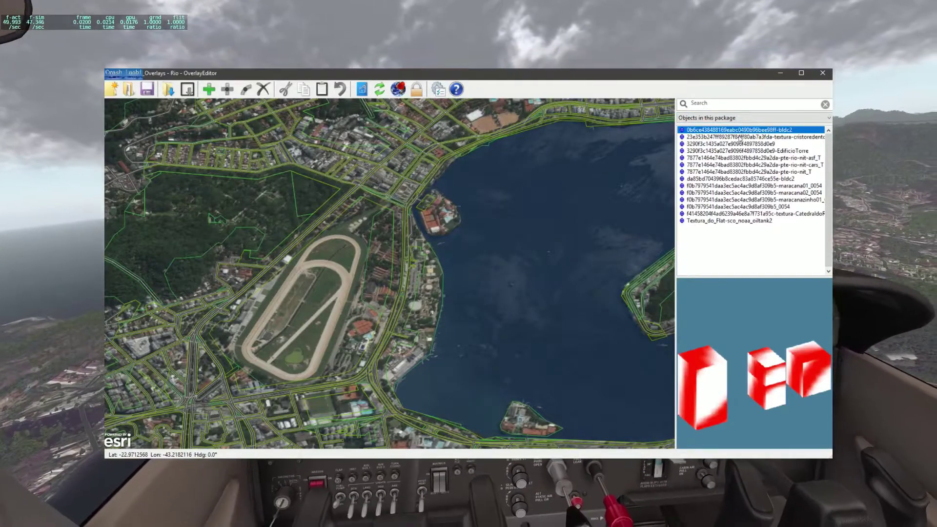
pyautogui.doubleClick(740, 137)
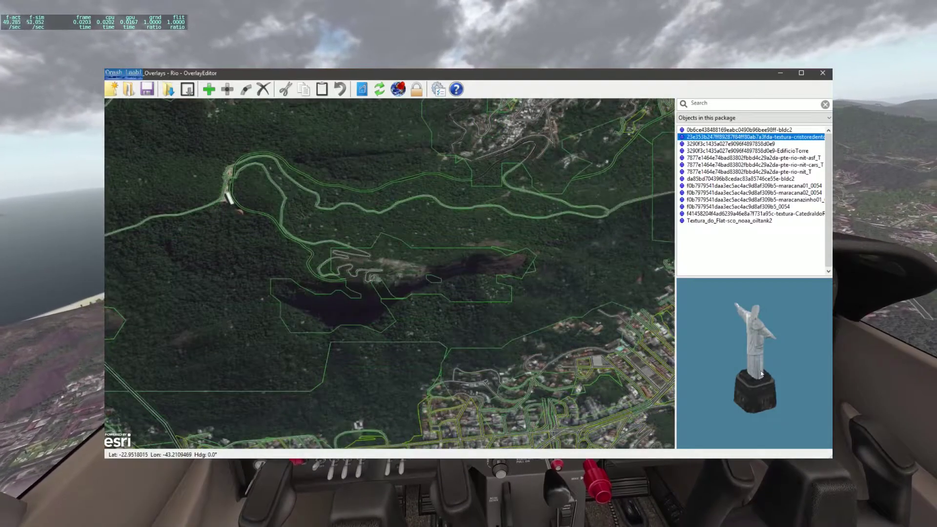
pyautogui.click(210, 89)
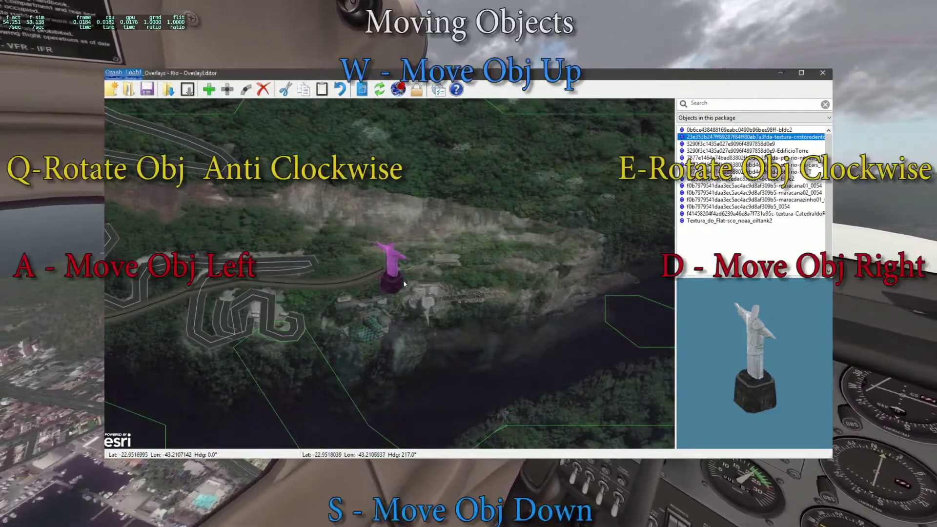
# Step: Move the placed statue east along the ridge to about latitude -22.95186, longitude -43.21044, near its satellite-image footprint
pyautogui.moveTo(397, 284); pyautogui.dragTo(404, 284)
pyautogui.press('d')
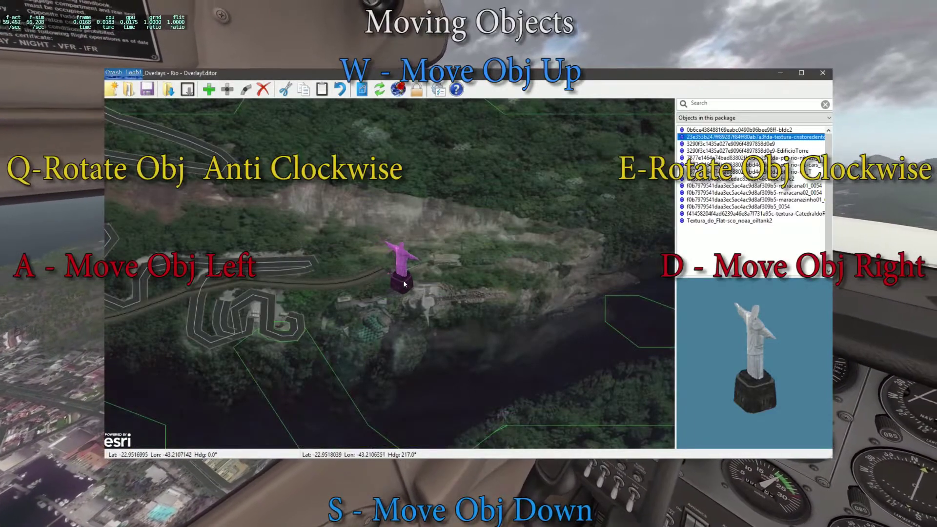
pyautogui.press('d')
pyautogui.press('d')
pyautogui.press('d')
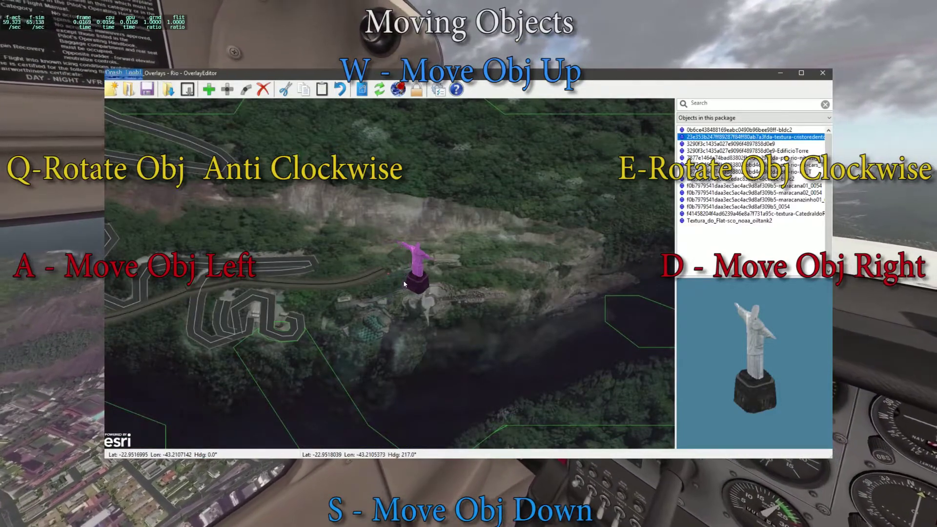
pyautogui.press('d')
pyautogui.press('d')
pyautogui.press('d')
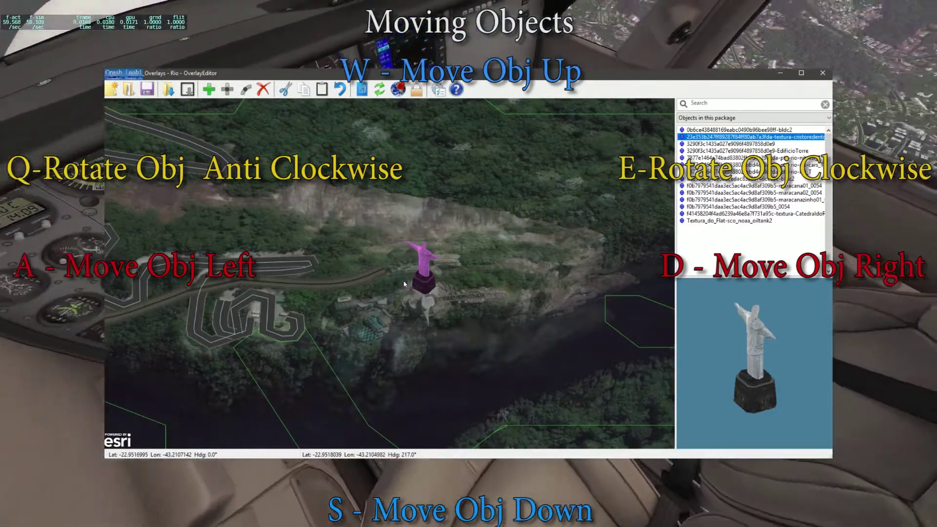
pyautogui.press('d')
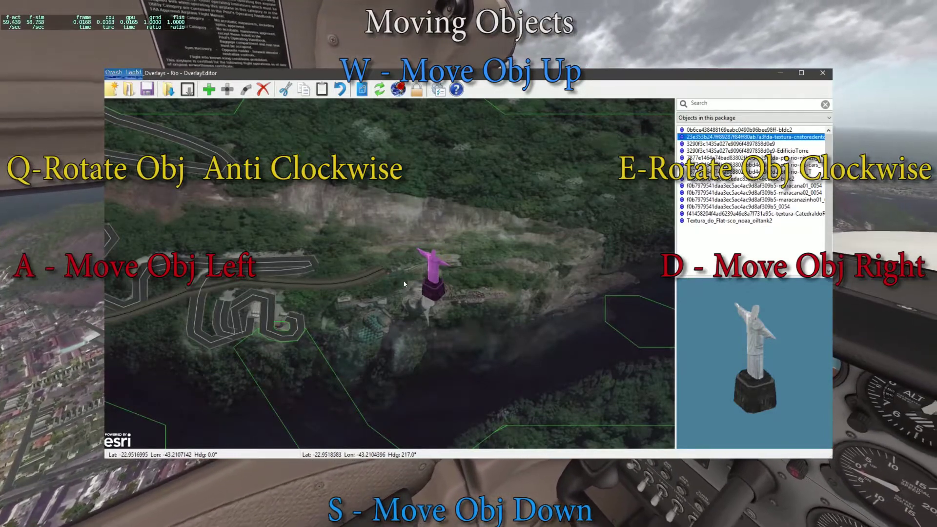
# Step: Rotate the statue clockwise to a heading of 239°
pyautogui.press('e')
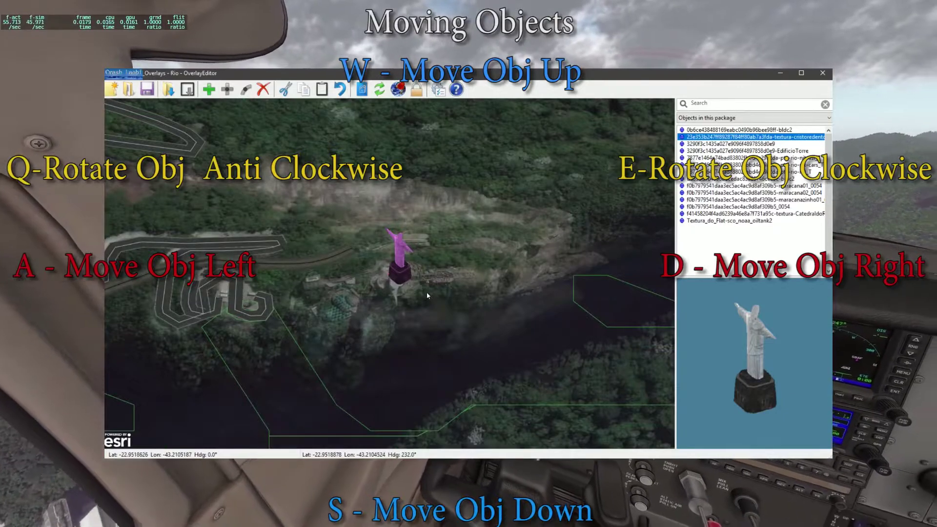
pyautogui.press('e')
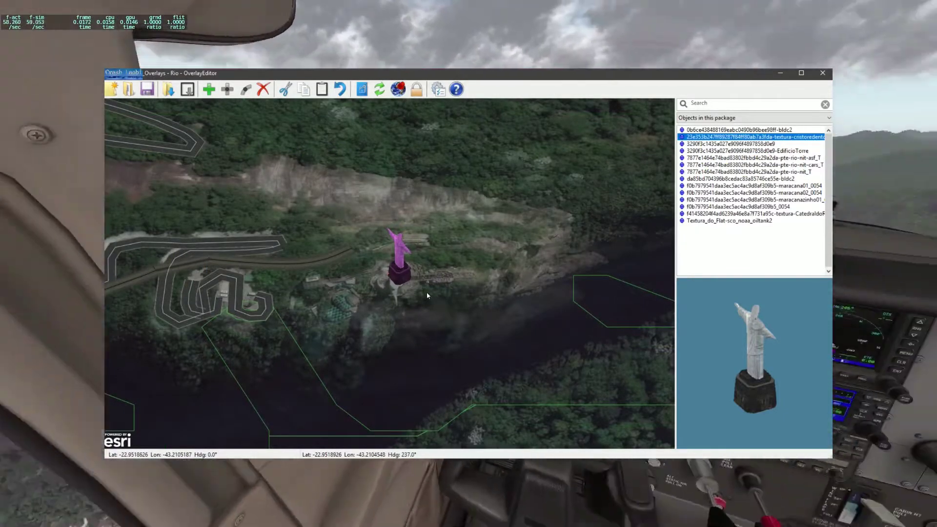
pyautogui.press('e')
pyautogui.press('e')
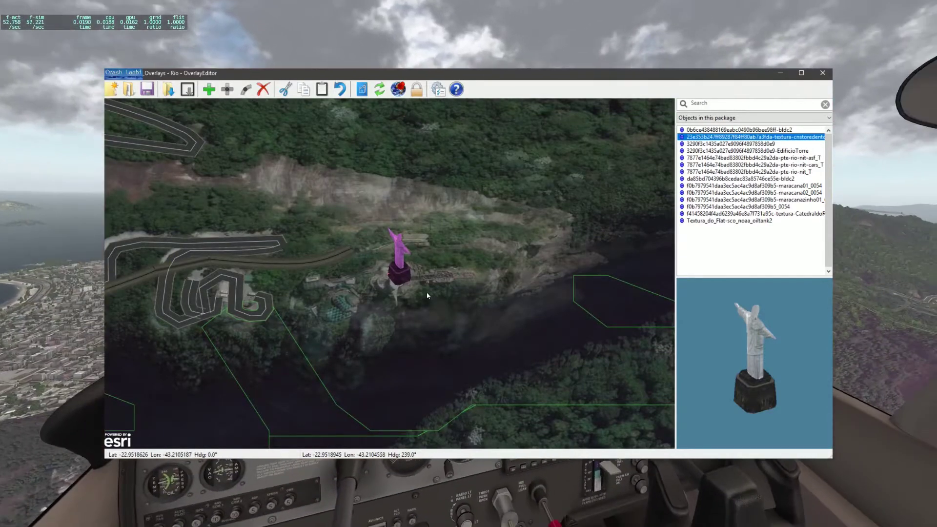